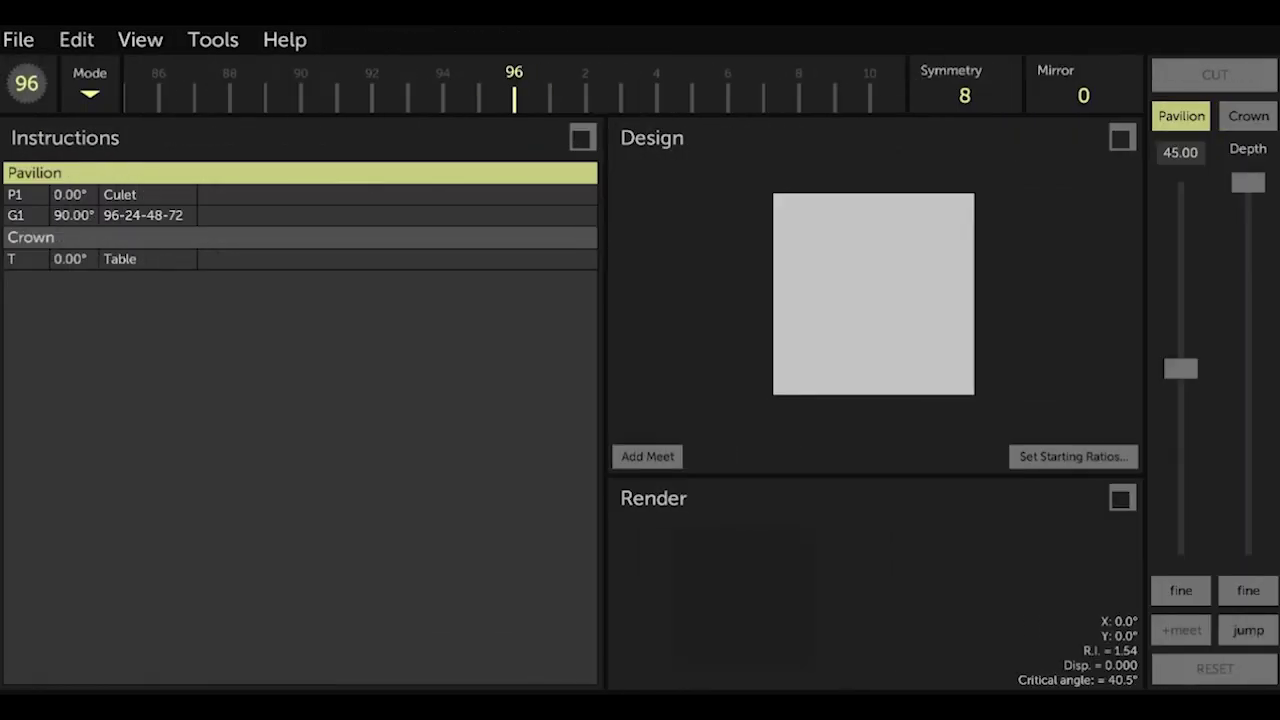
Step: Open GemCut Studio's File menu from the top-left menu bar
left_click(20, 40)
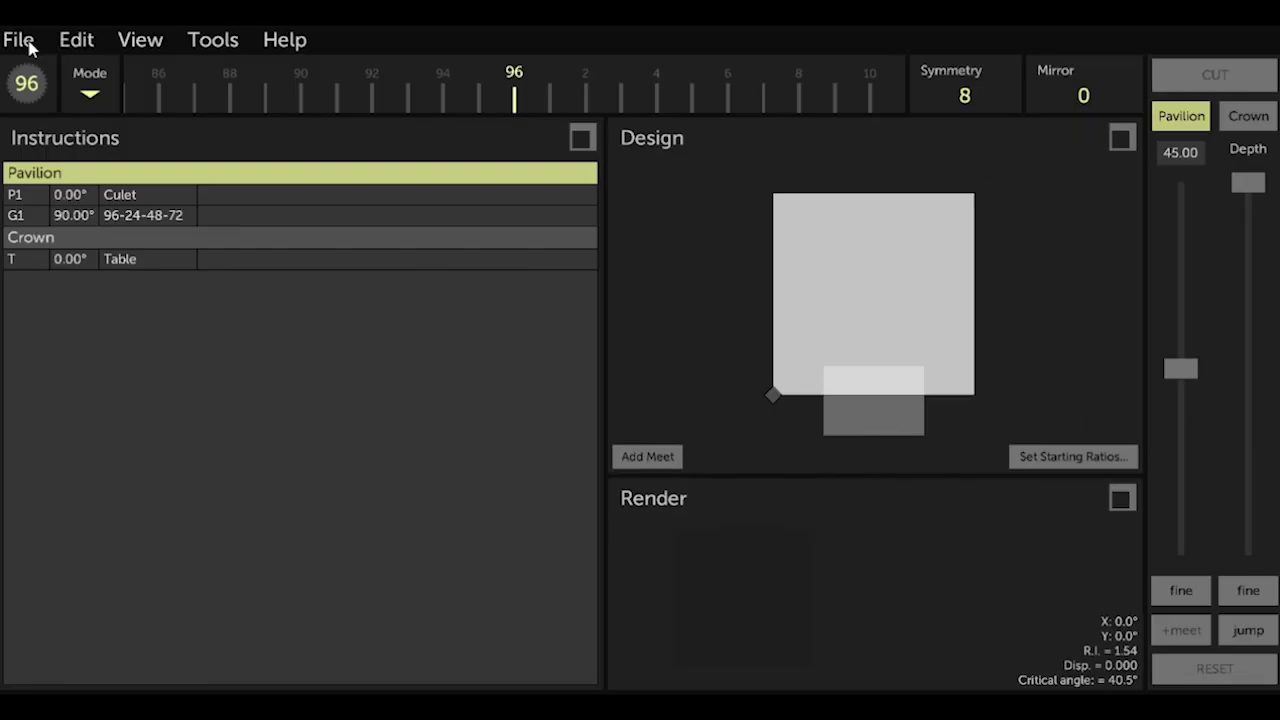
left_click(22, 40)
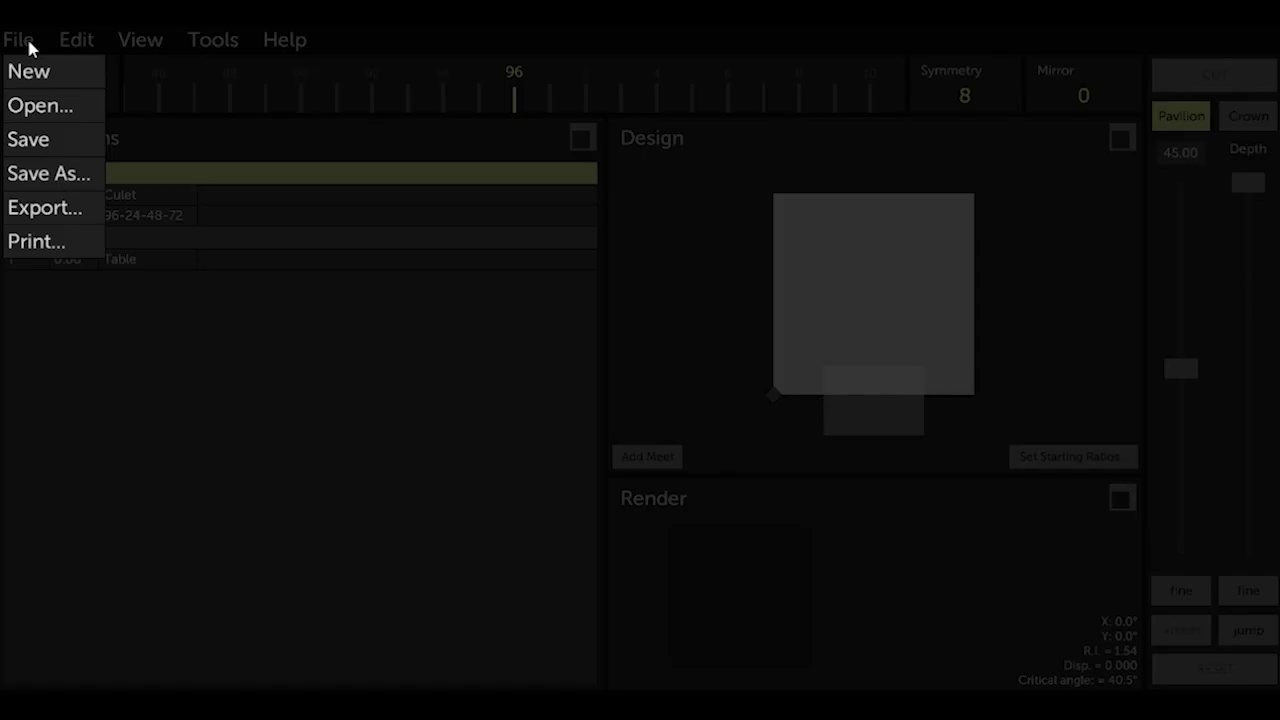
Step: Choose File > Open... to browse the Designs folder containing Simple Portuguese.gem
left_click(29, 110)
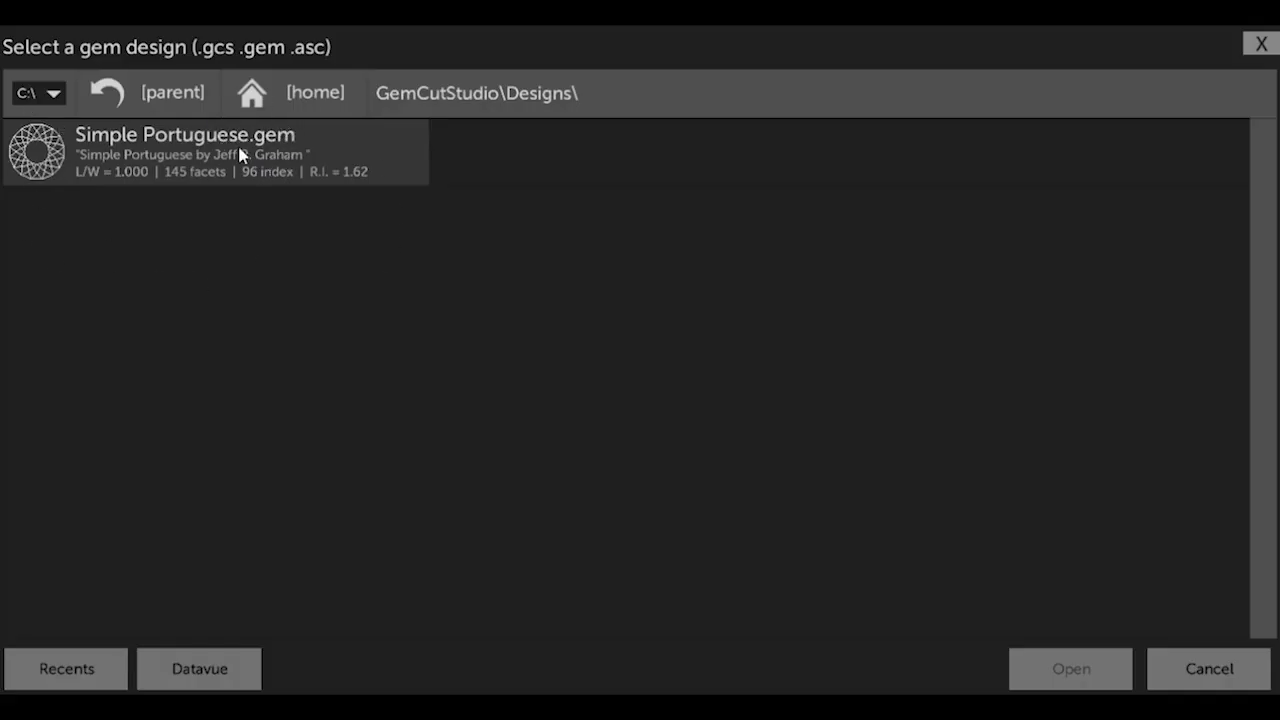
Step: Load Simple Portuguese.gem and rotate the model to view it from above
left_click(160, 165)
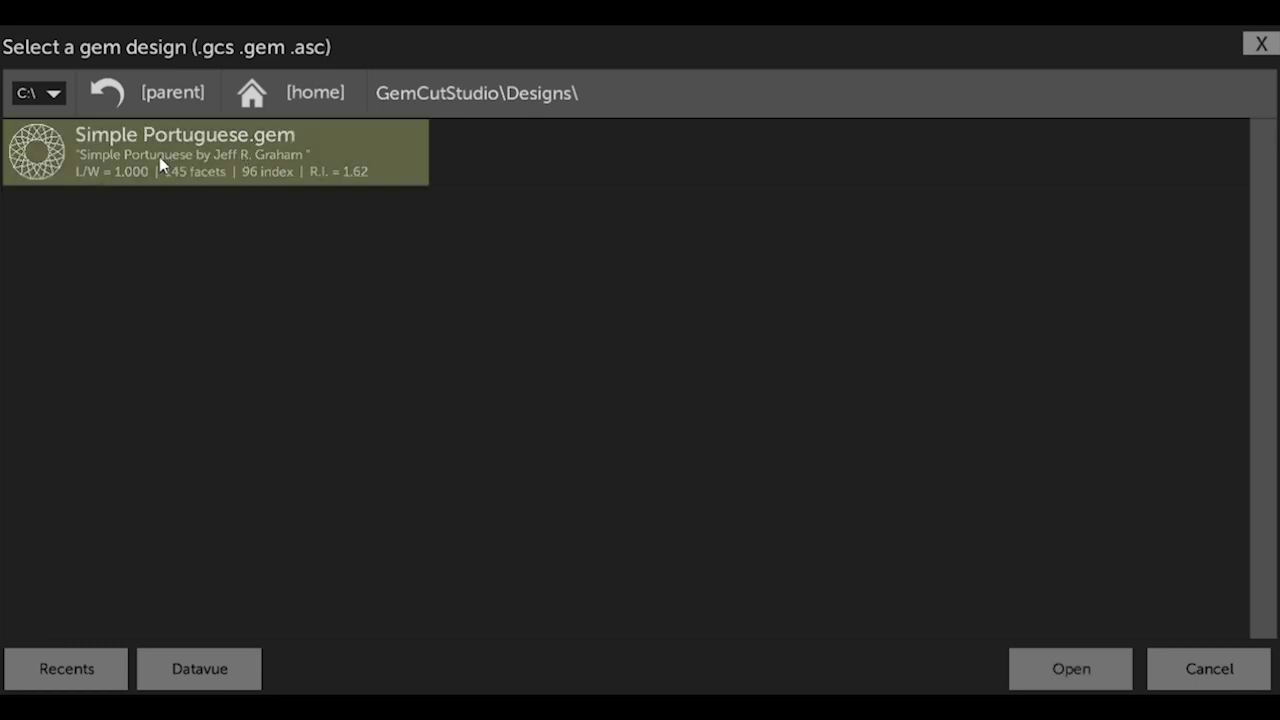
double_click(90, 156)
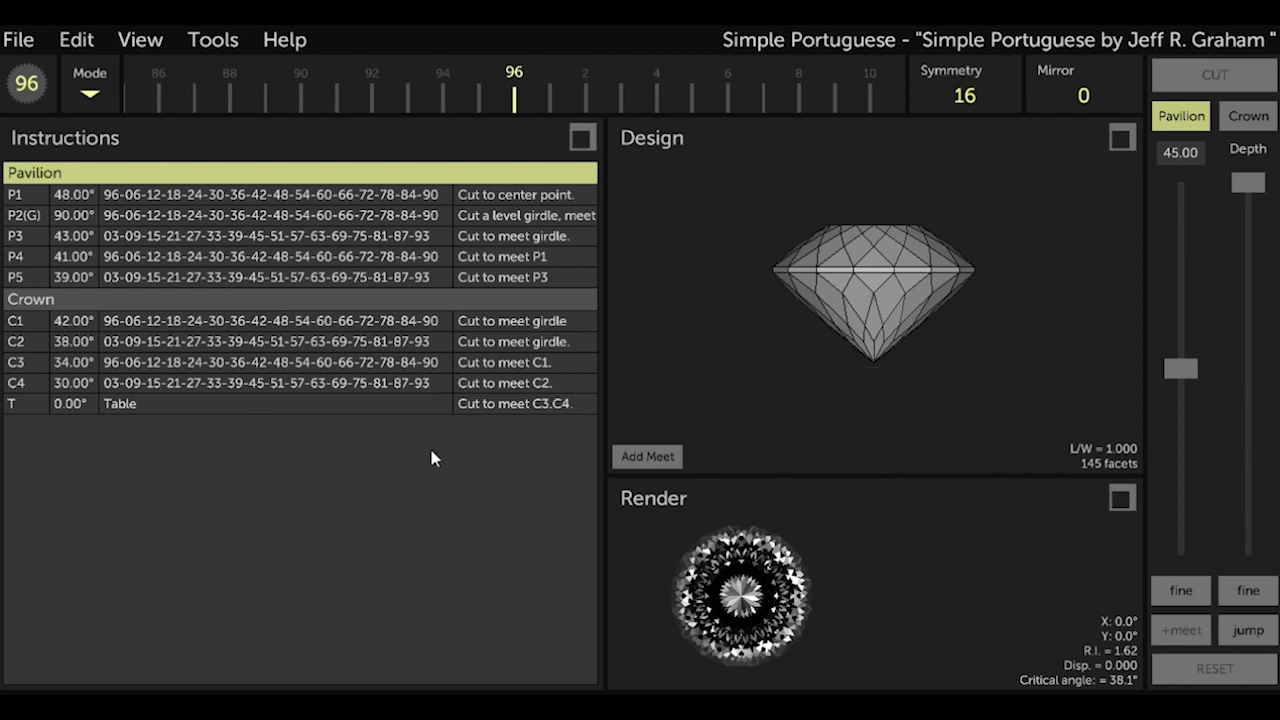
mouse_move(897, 297)
left_mouse_down()
mouse_move(831, 306)
mouse_move(918, 217)
mouse_move(899, 312)
mouse_move(892, 302)
left_mouse_up()
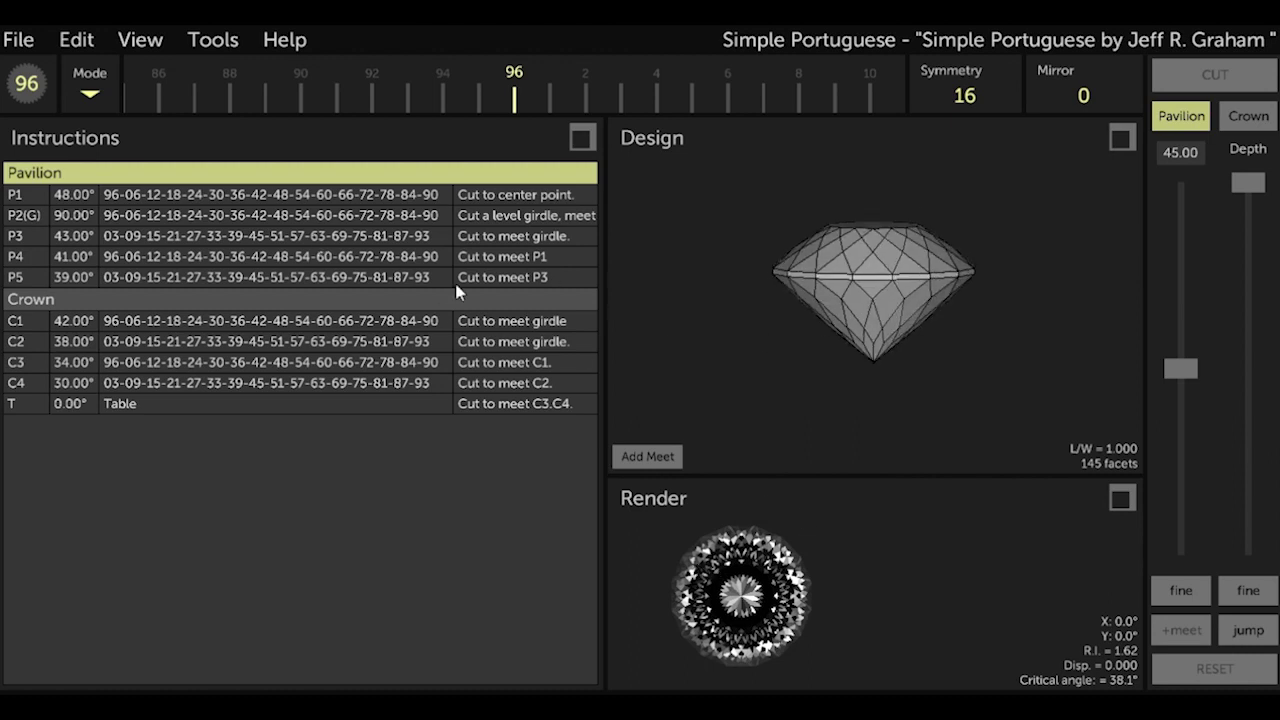
Step: Save the Simple Portuguese design with File > Save
left_click(16, 38)
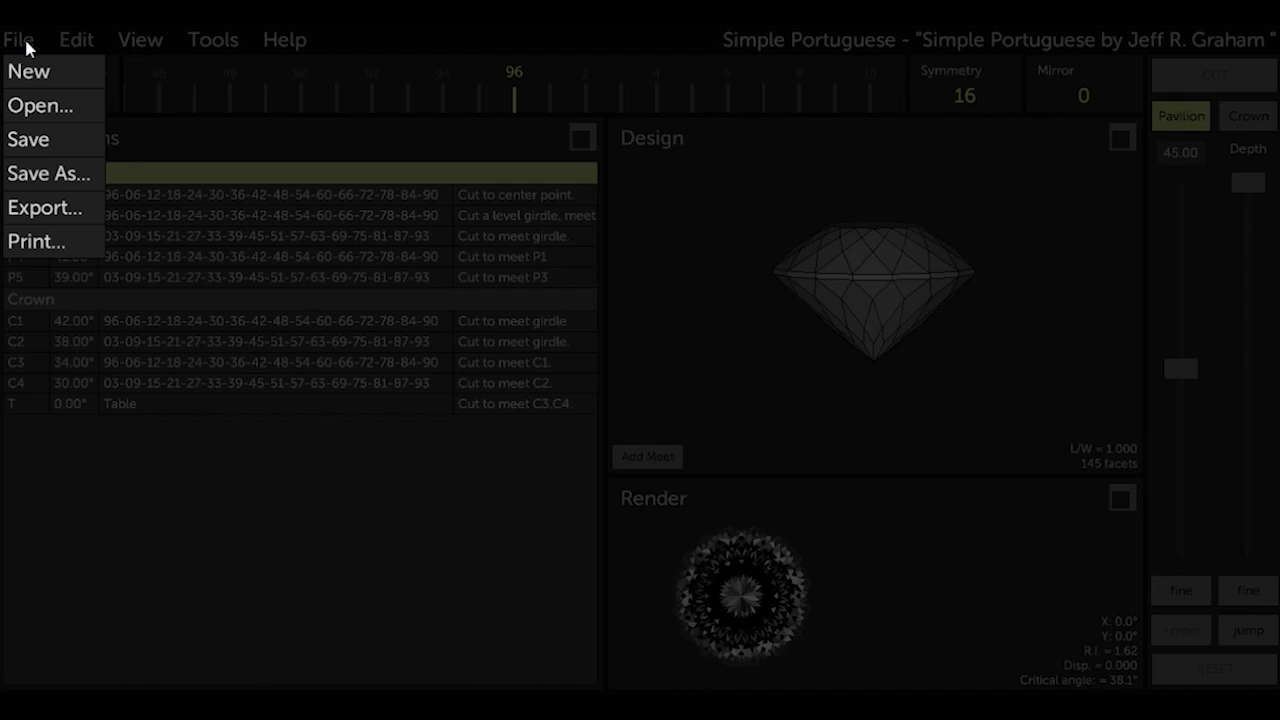
left_click(30, 141)
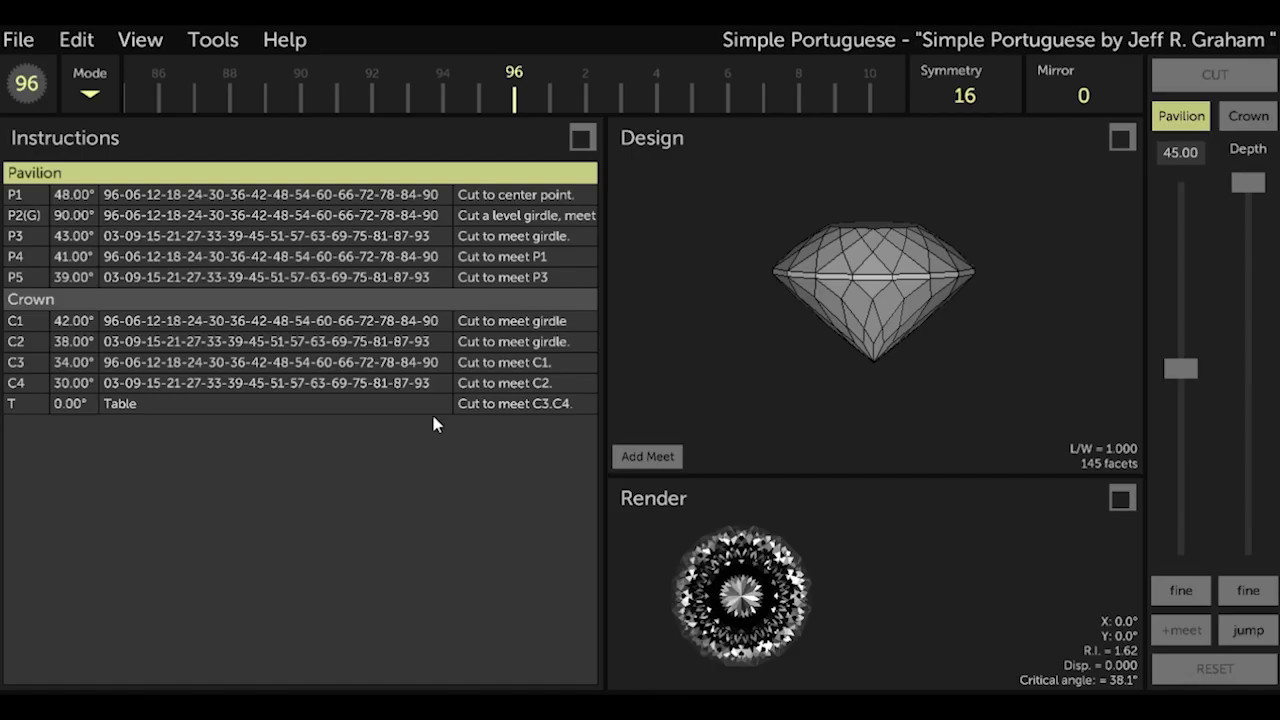
left_click(17, 40)
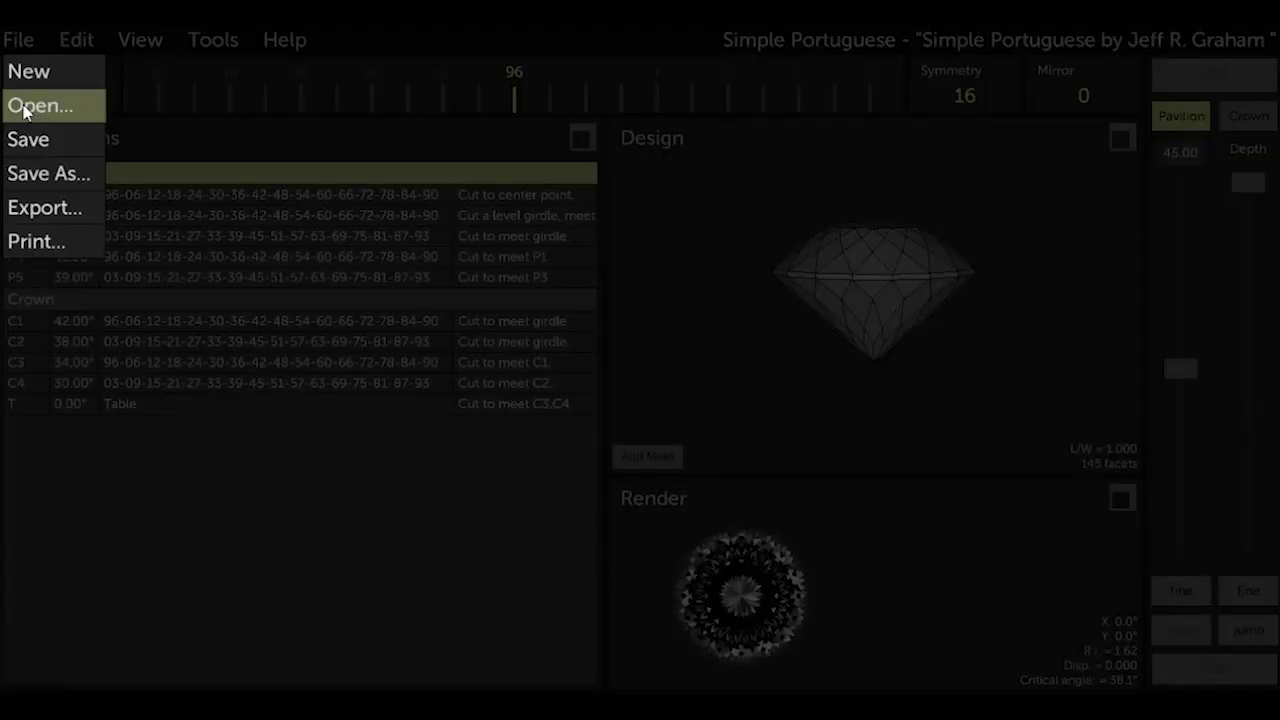
Step: Choose File > Open... to browse the saved gem designs
left_click(25, 107)
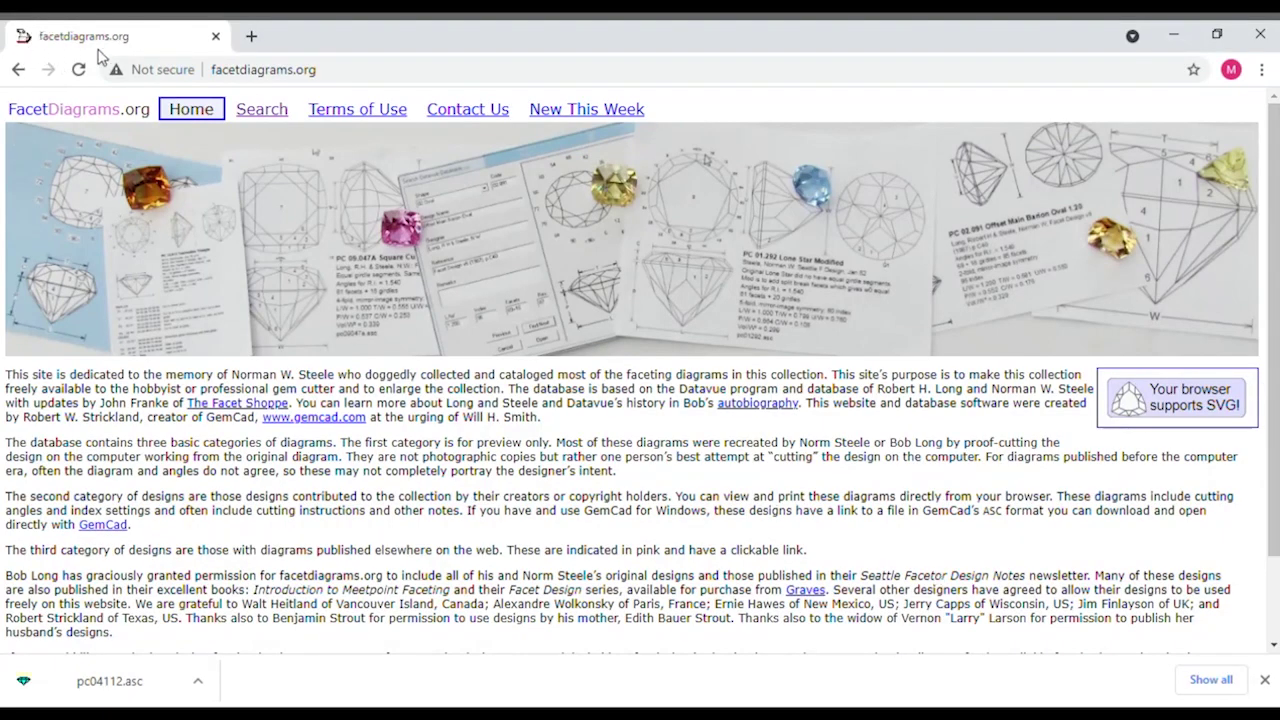
Step: Start a facetdiagrams.org database search with Shape set to 04 Emerald
left_click(276, 112)
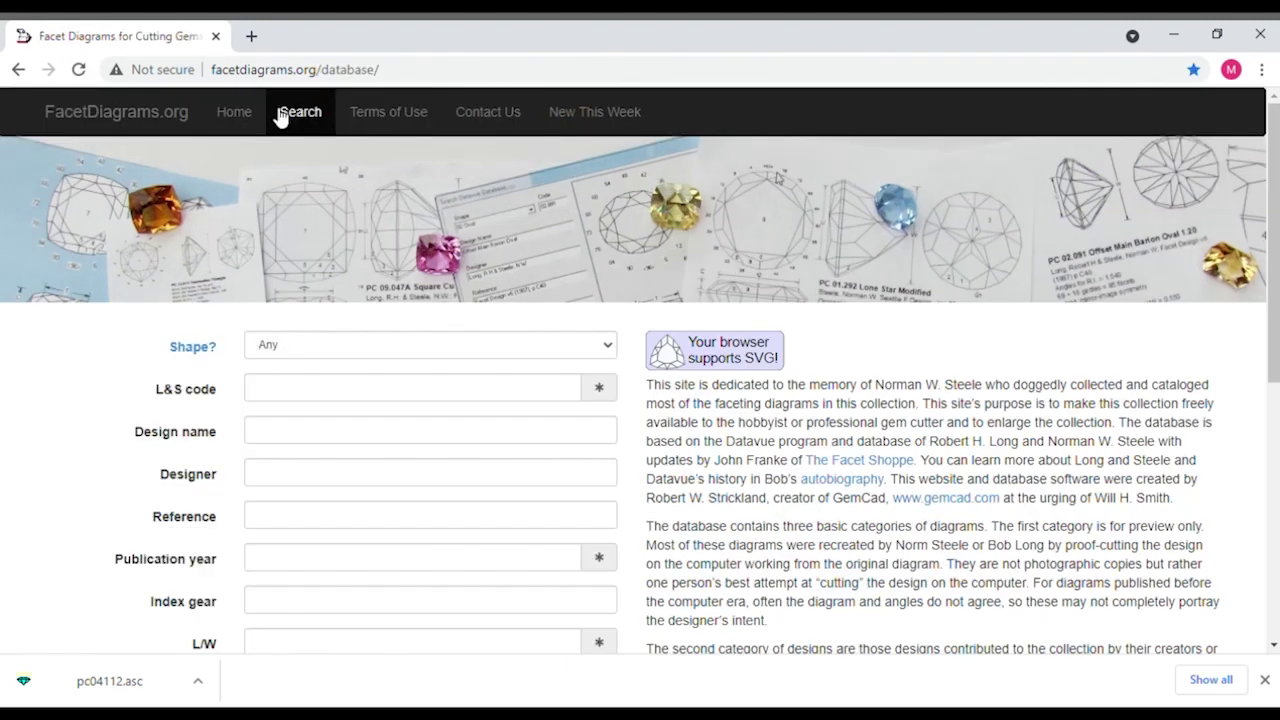
left_click(610, 352)
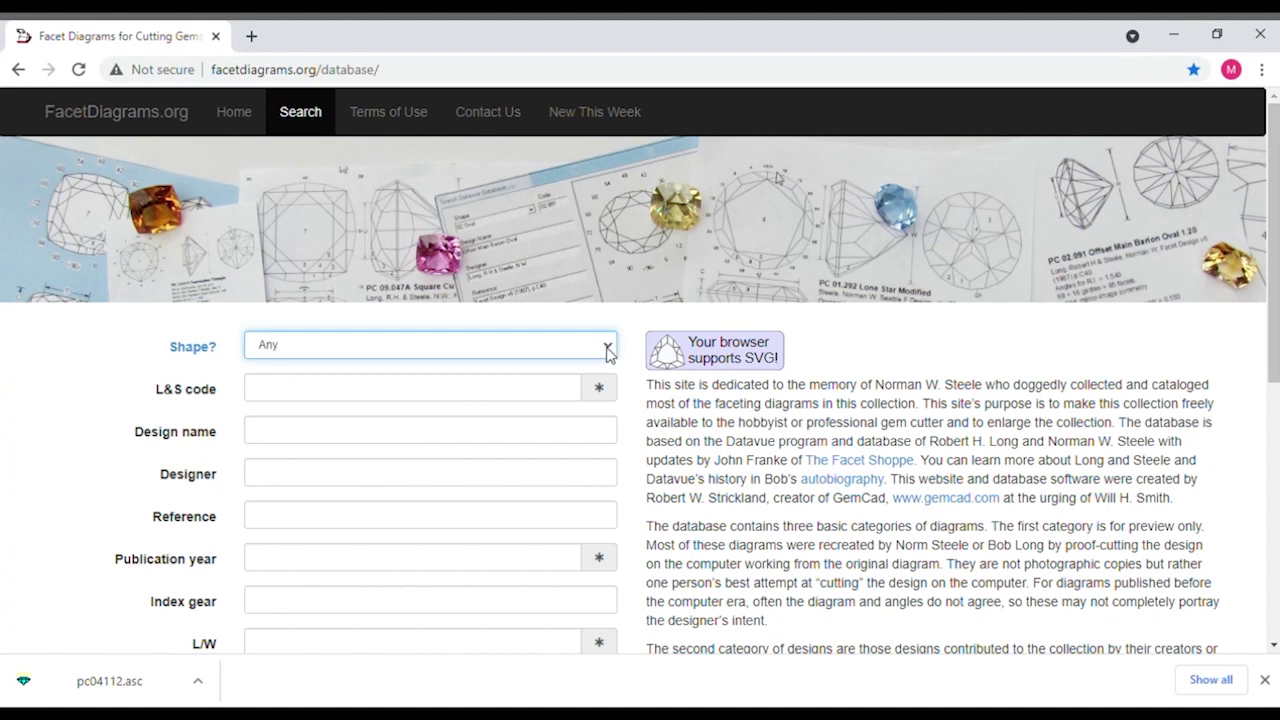
left_click(447, 503)
scroll(426, 451, "down", 5)
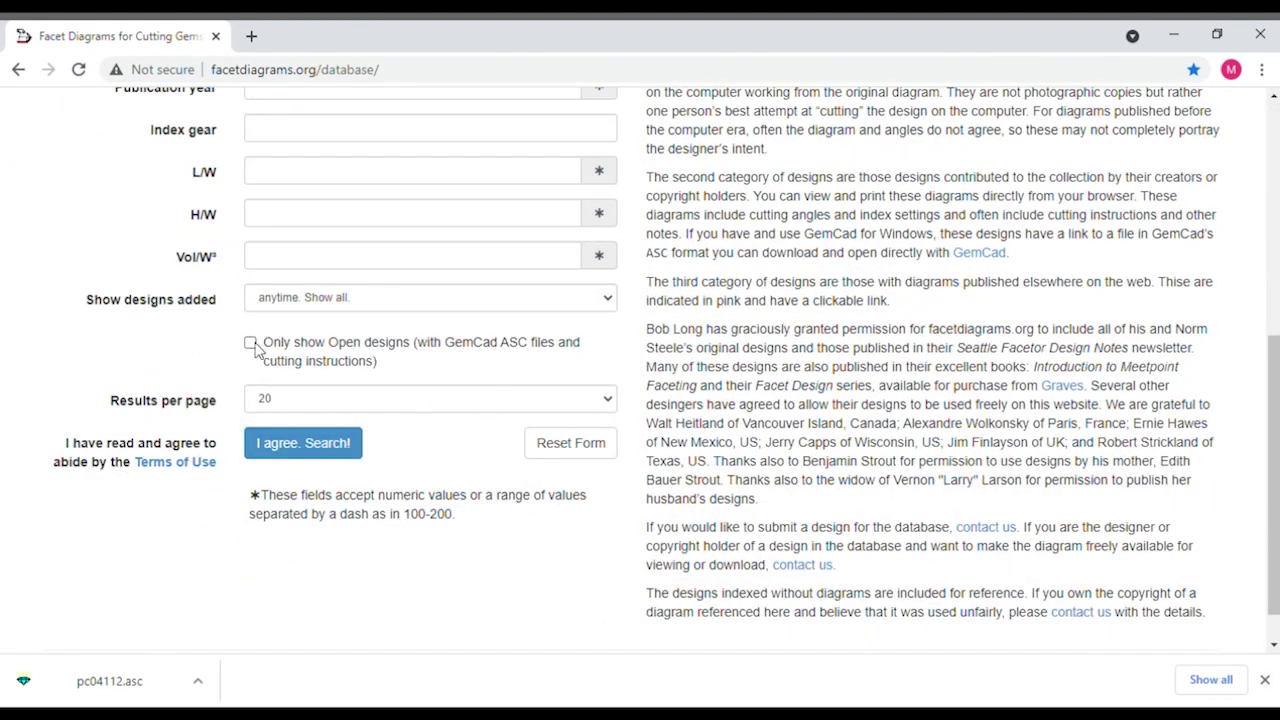
left_click(607, 404)
Step: Show 1000 results per page and scroll down to 04.112 Commercial Tourmaline
key("End")
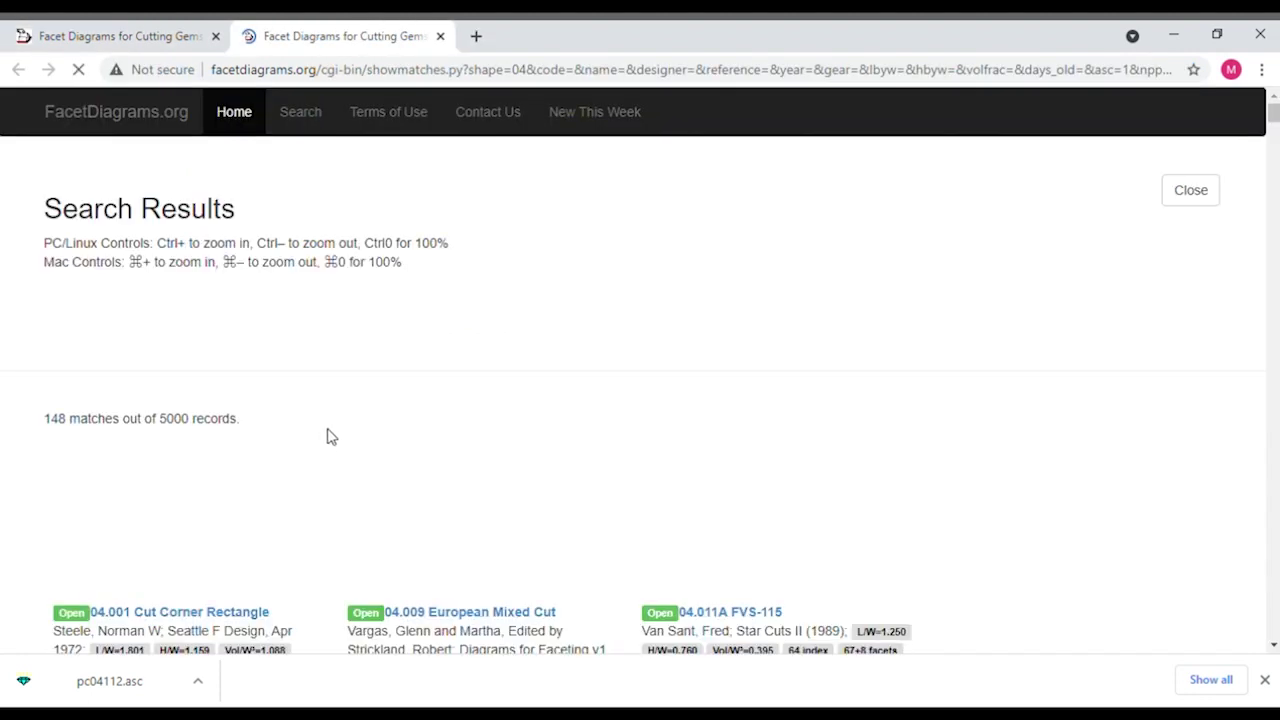
scroll(330, 437, "down", 3)
scroll(360, 416, "down", 4)
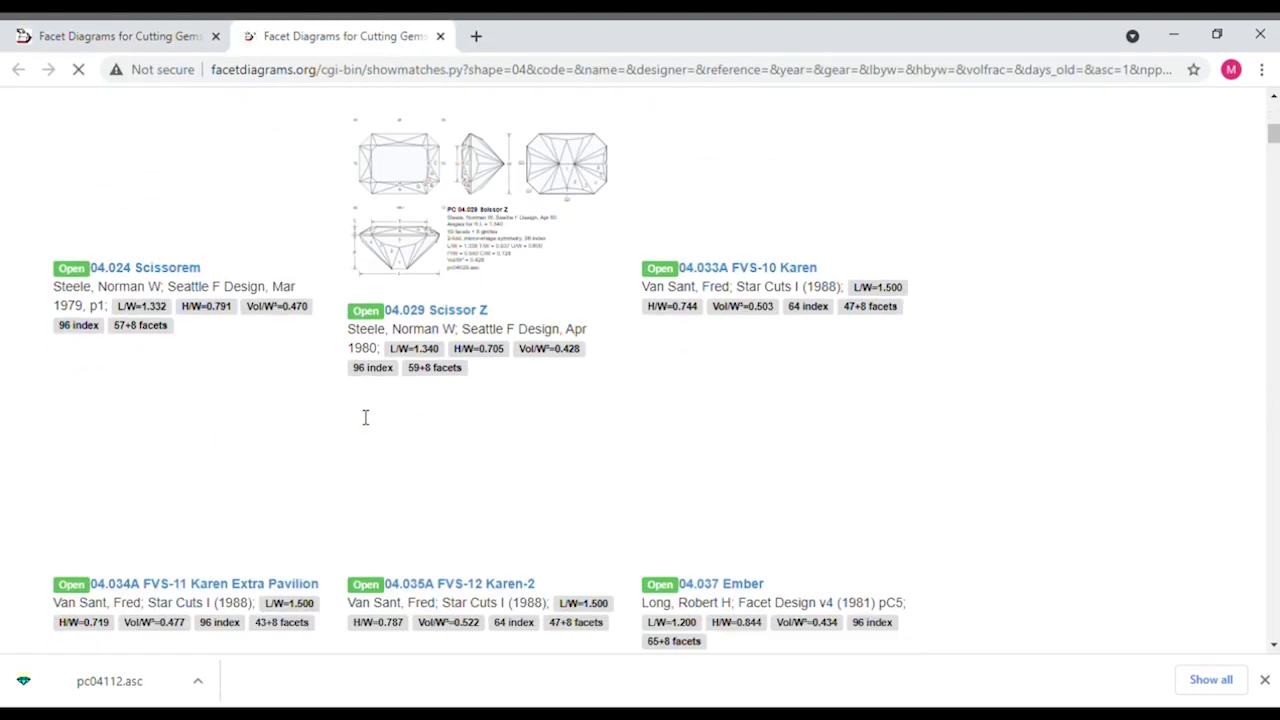
scroll(360, 419, "down", 12)
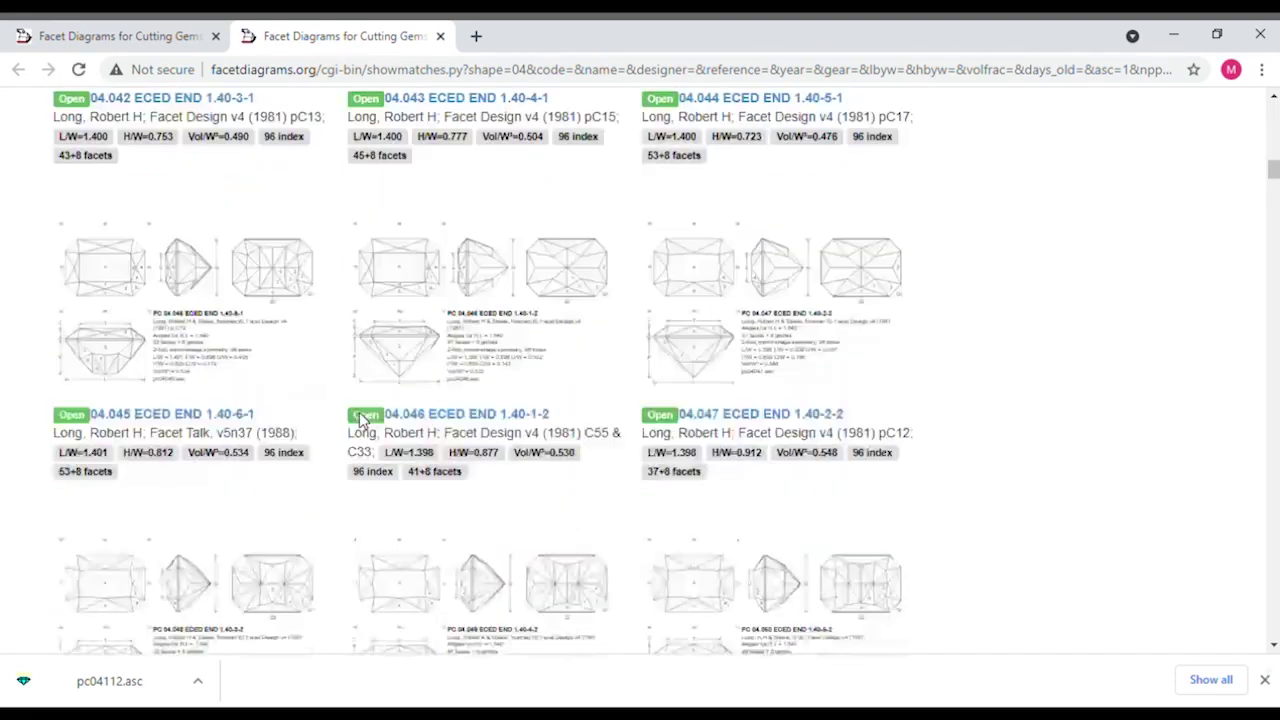
scroll(362, 421, "down", 11)
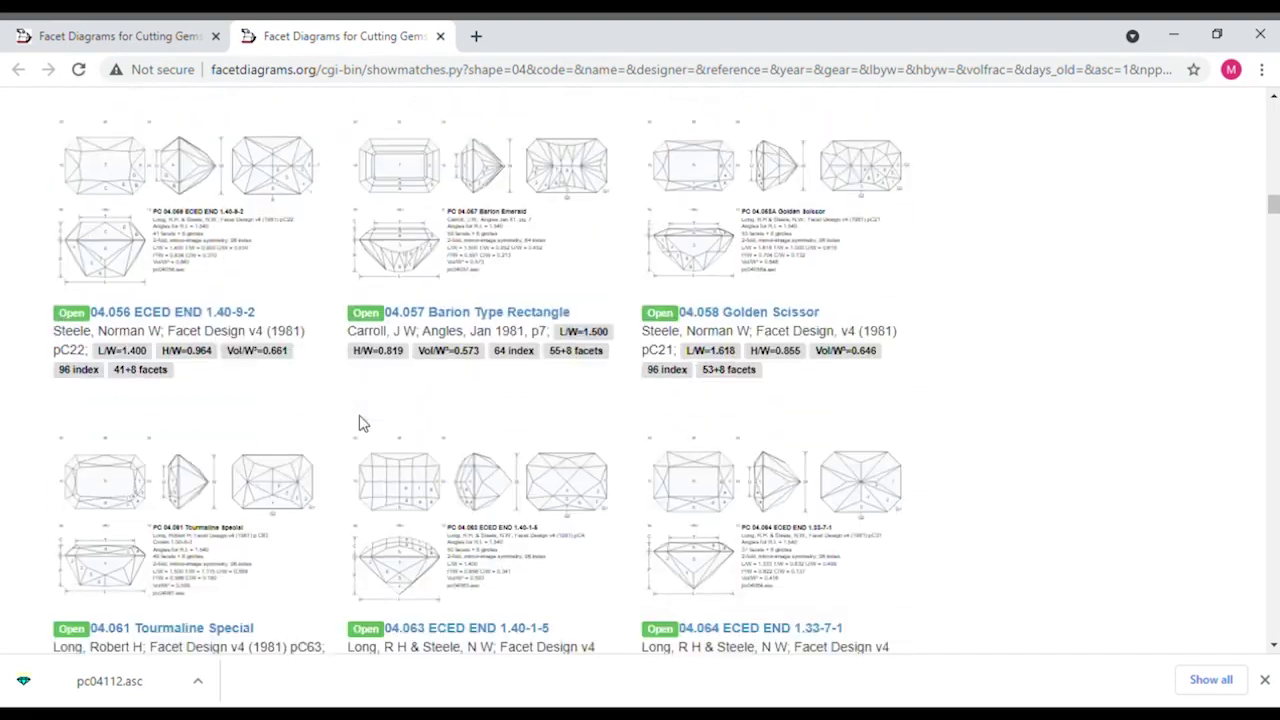
scroll(362, 423, "down", 10)
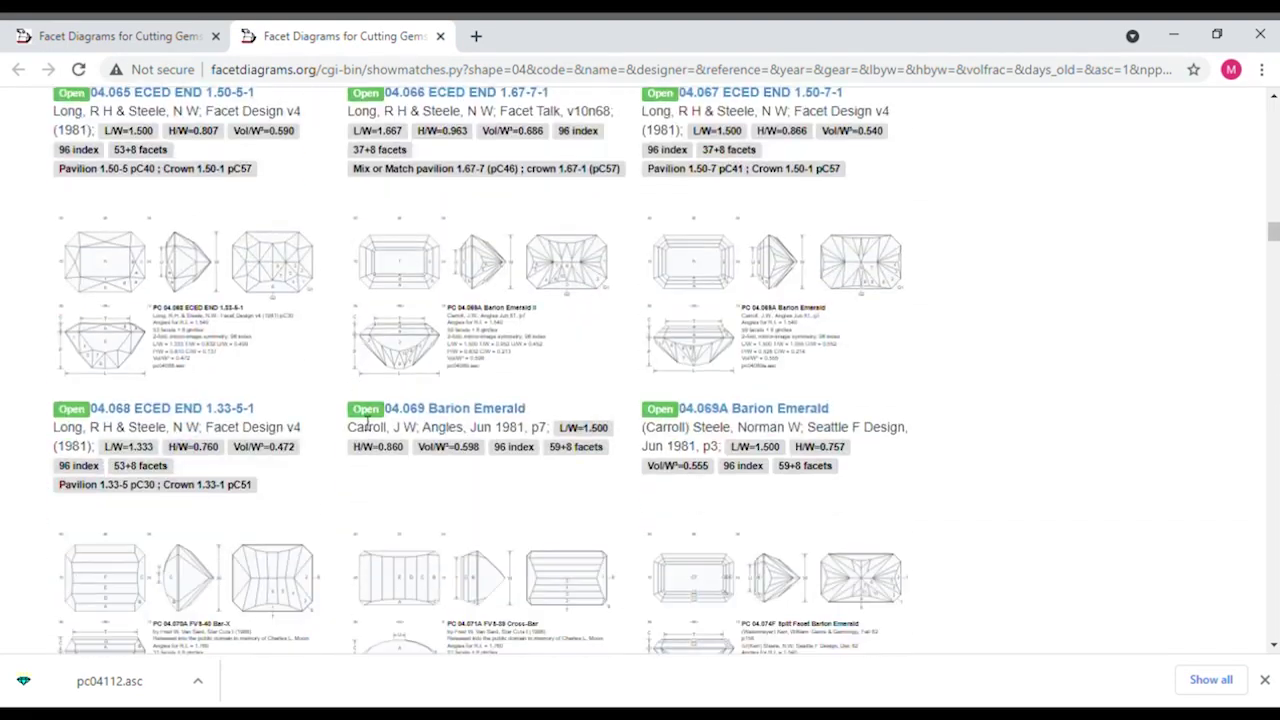
scroll(367, 423, "down", 10)
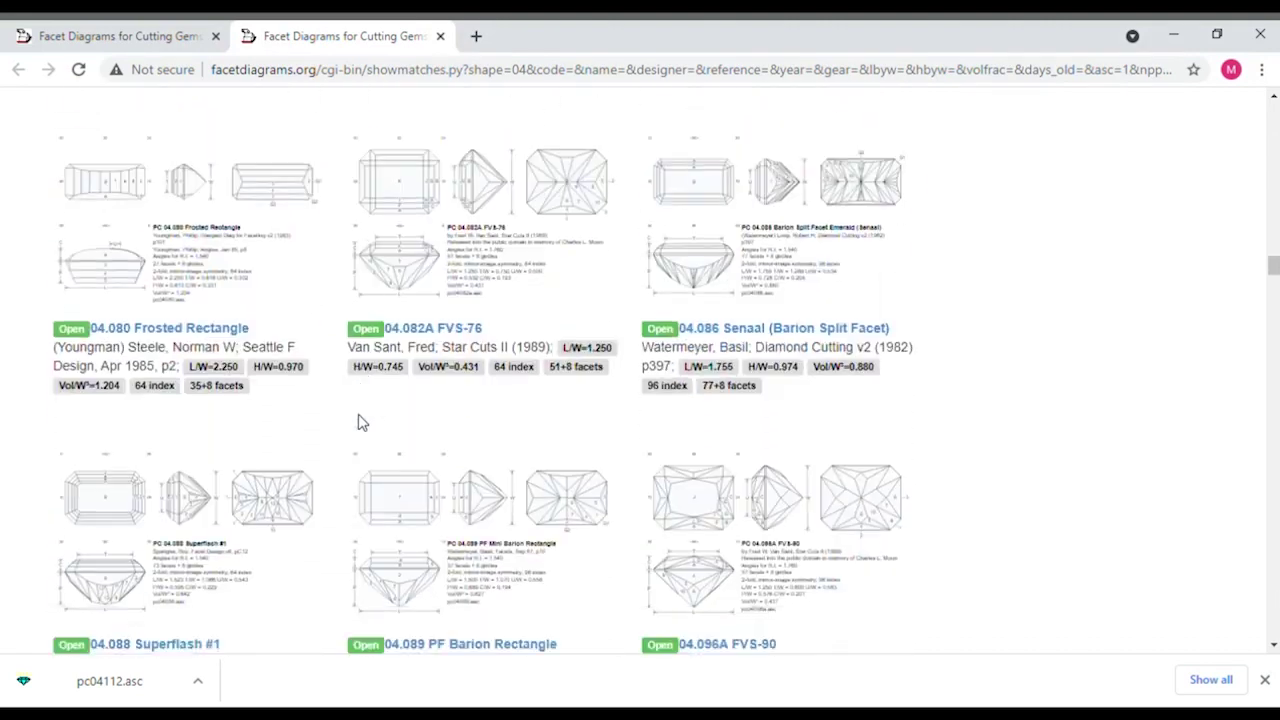
scroll(362, 423, "down", 7)
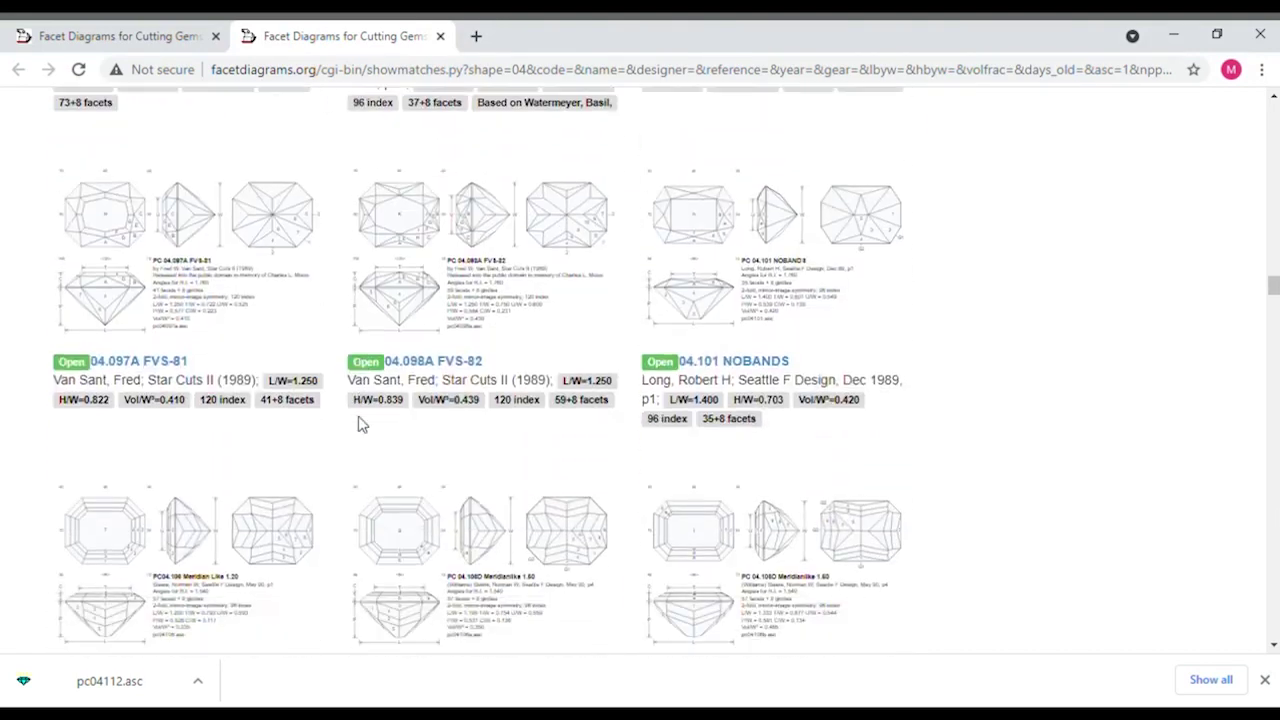
scroll(362, 427, "down", 8)
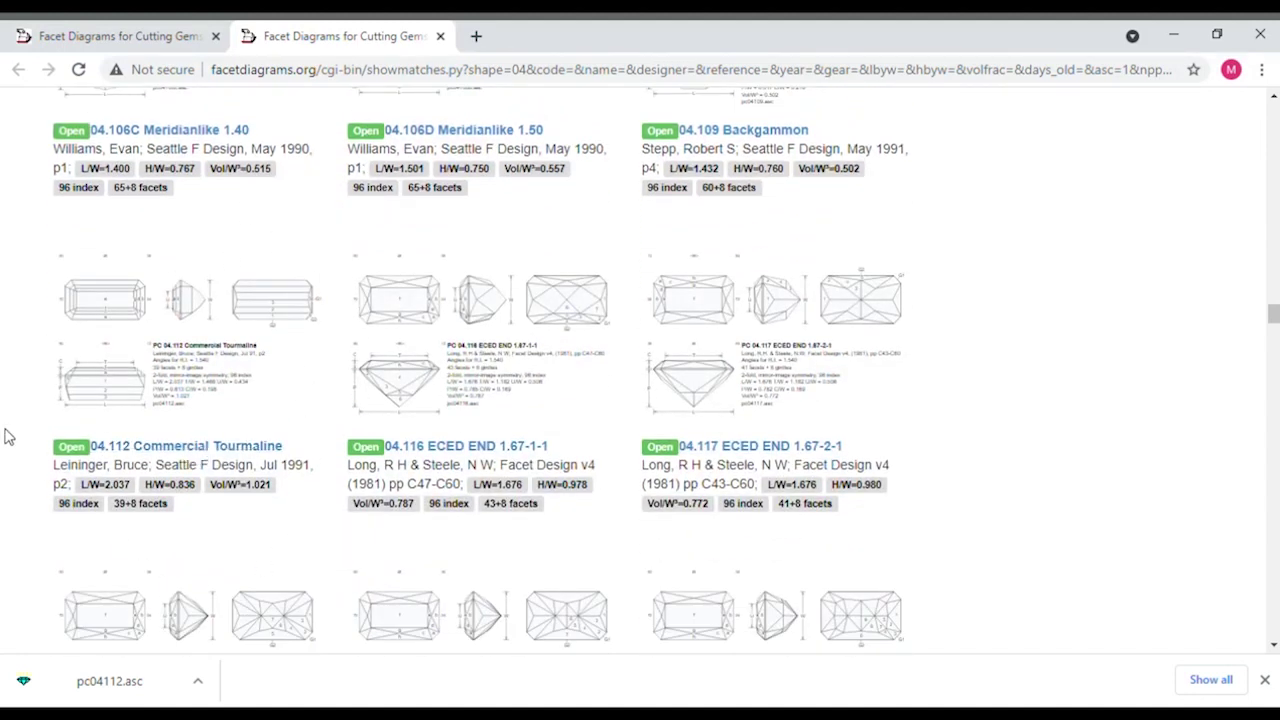
Step: Open the 04.112 Commercial Tourmaline page and download pc04112.asc
left_click(214, 453)
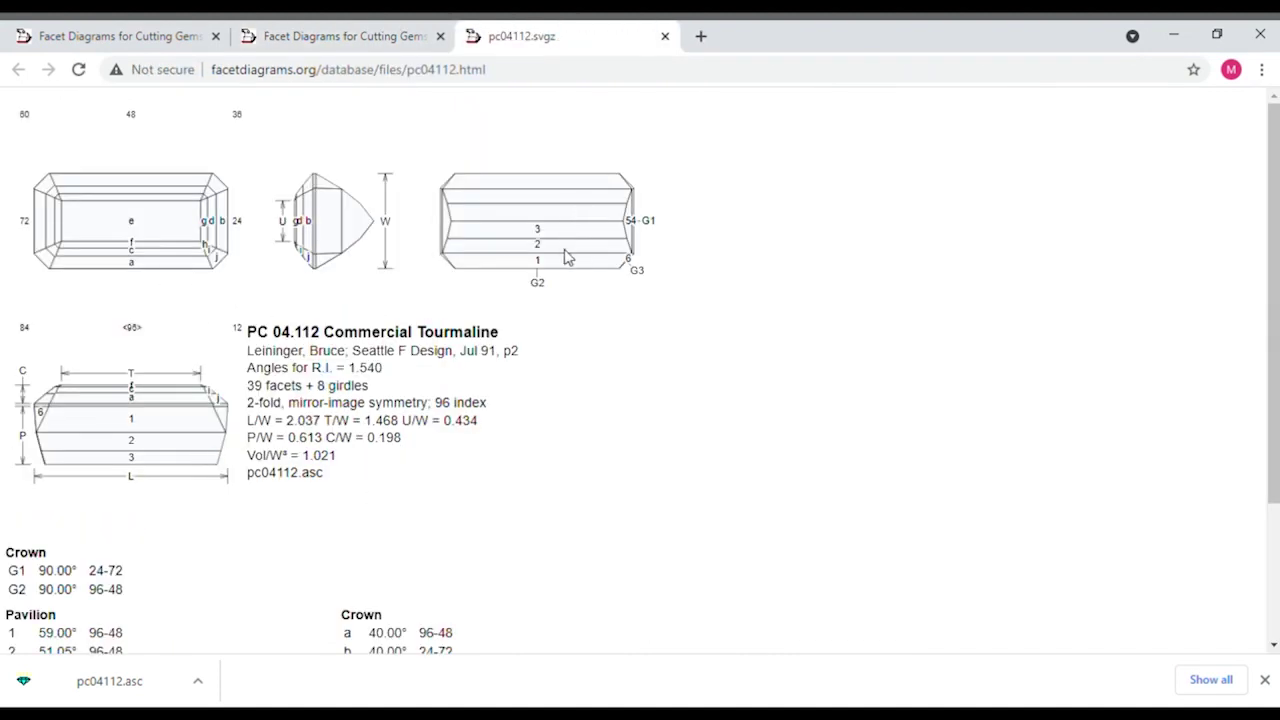
scroll(155, 441, "down", 2)
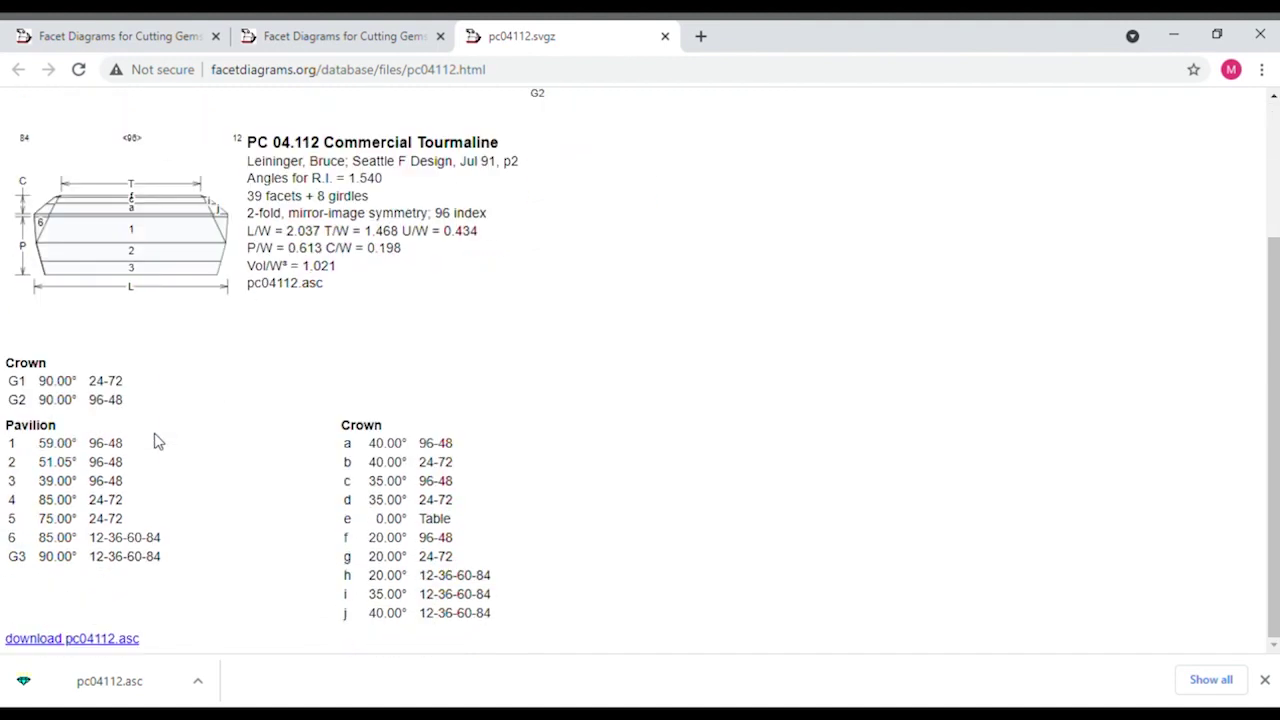
left_click(78, 640)
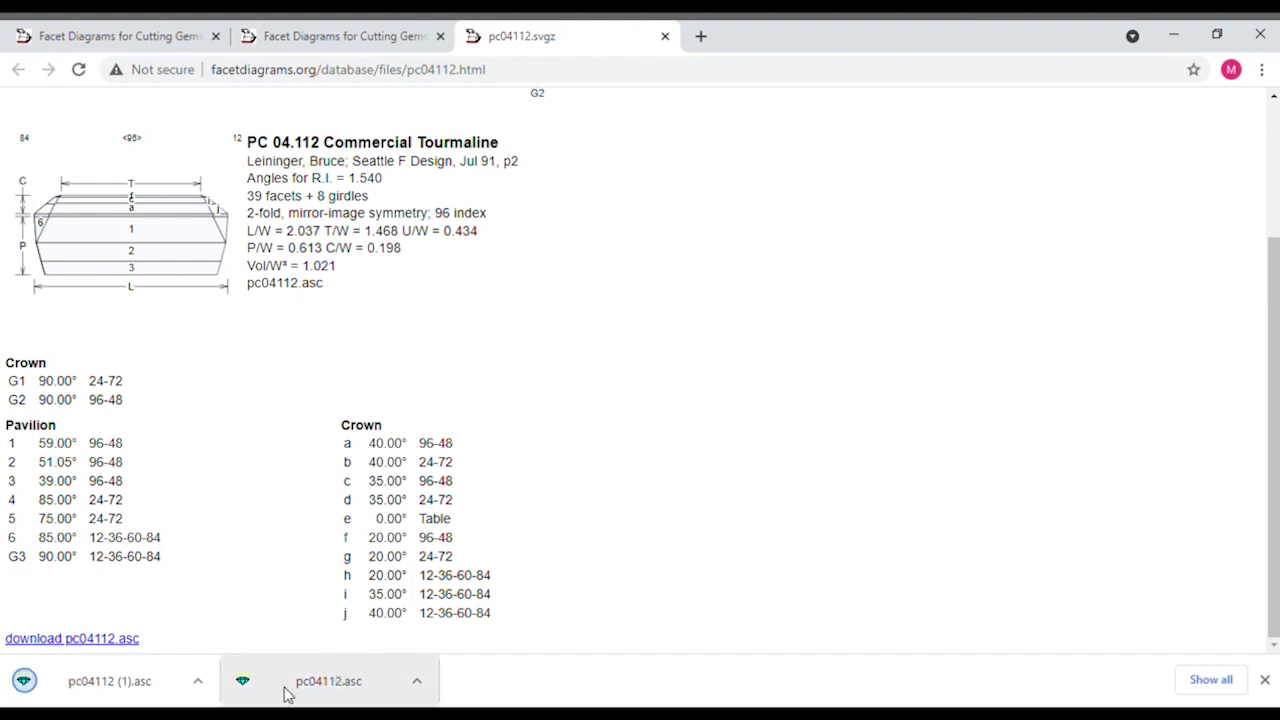
left_click(199, 684)
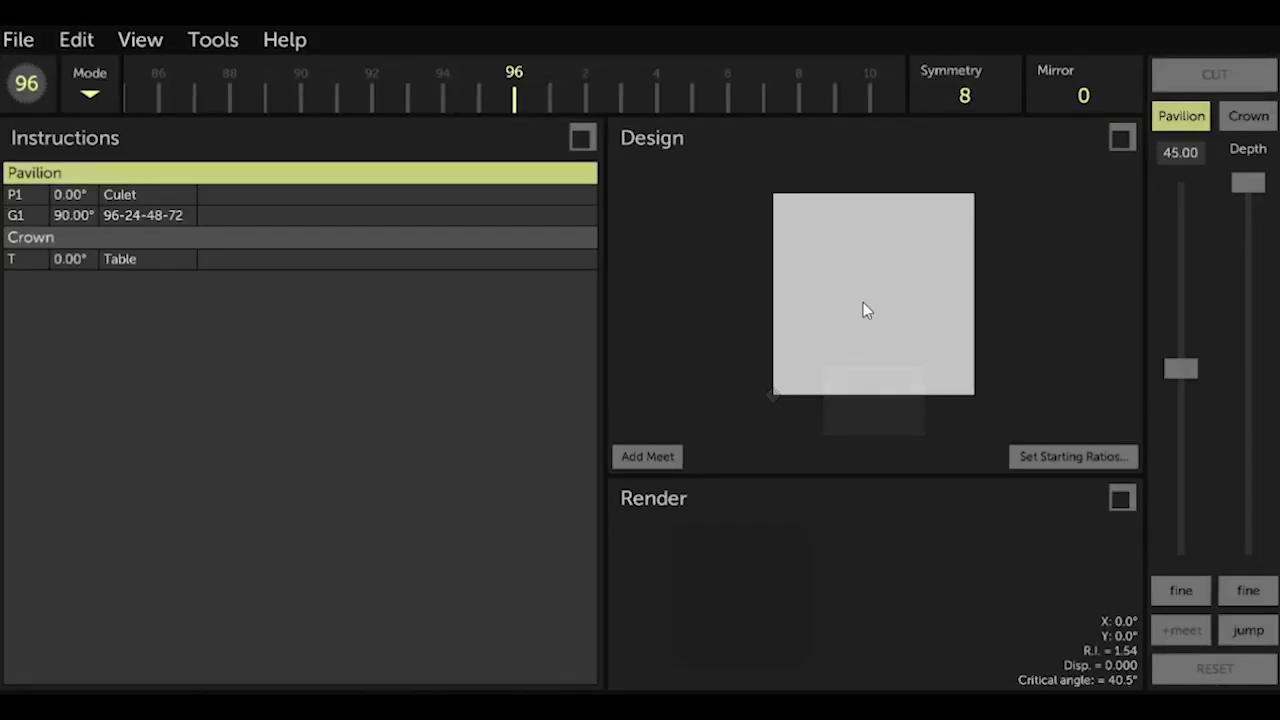
Step: Open pc04112 (1).asc from the Designs folder and rotate the Tourmaline model
left_click(20, 40)
left_click(38, 106)
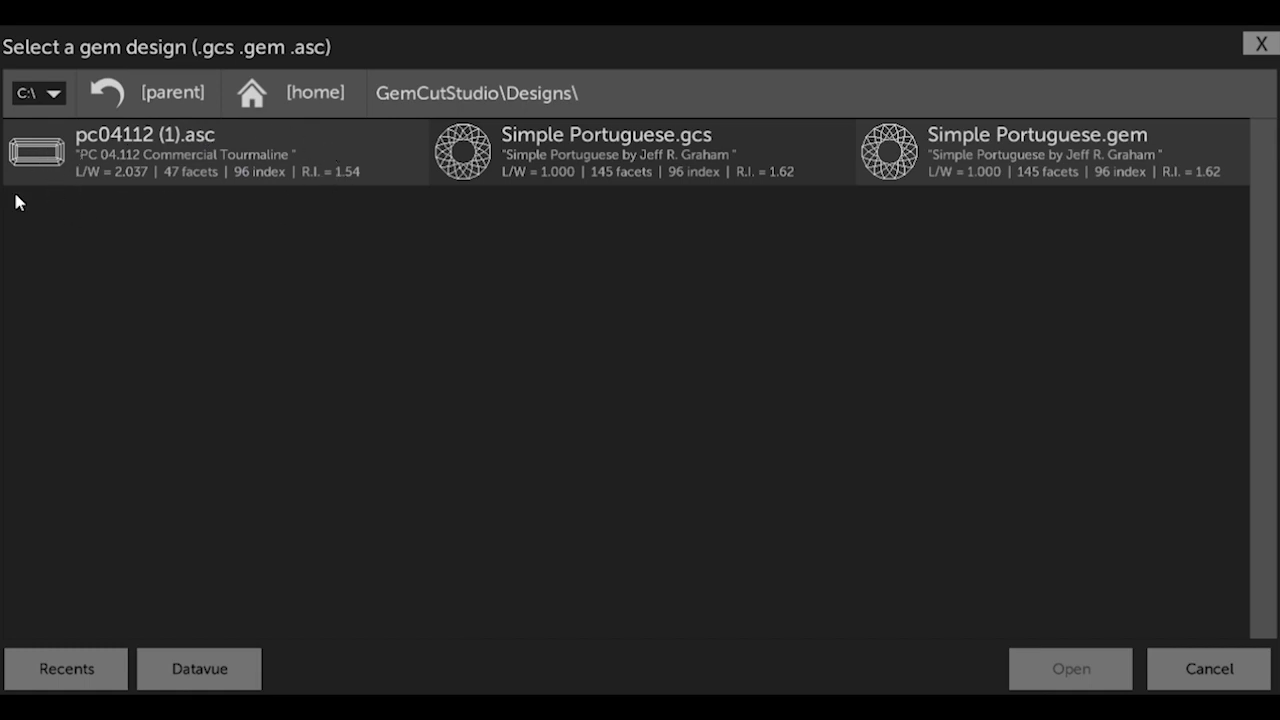
double_click(179, 159)
mouse_move(859, 298)
left_mouse_down()
mouse_move(888, 198)
mouse_move(1066, 257)
mouse_move(968, 194)
mouse_move(855, 267)
mouse_move(858, 278)
left_mouse_up()
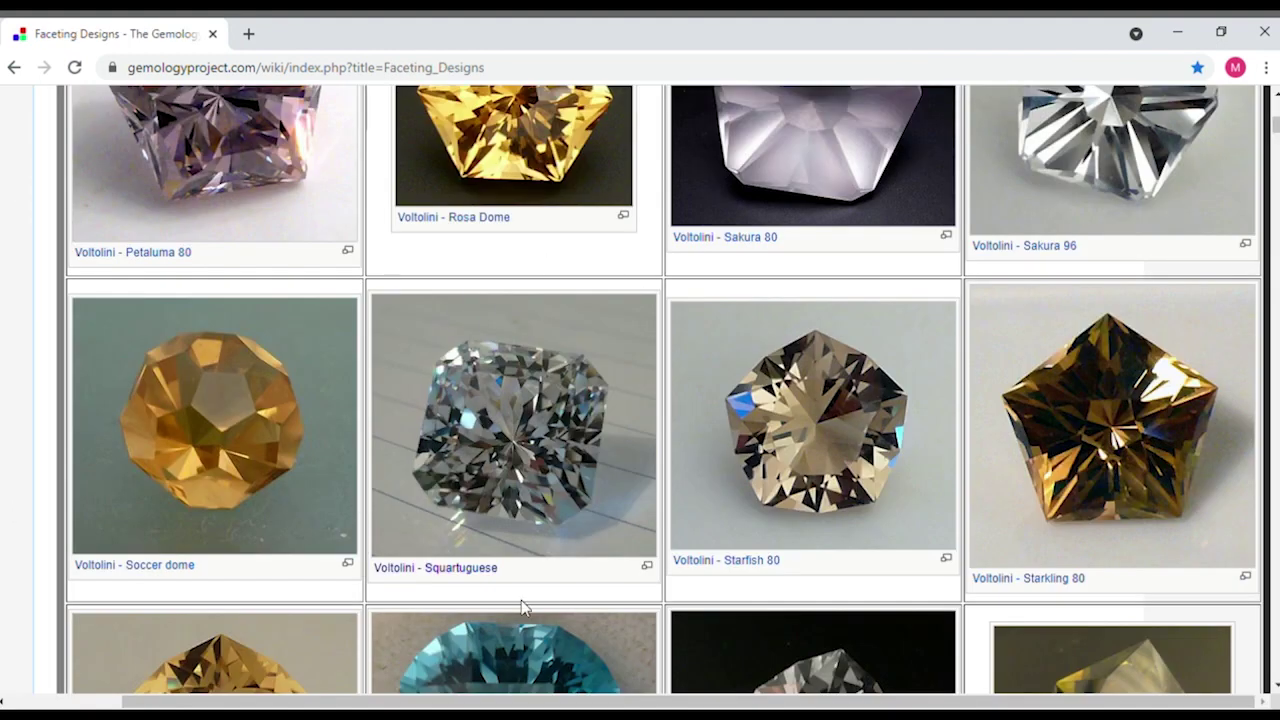
Step: Open the Voltolini - Squartuguese page and follow its File:Squartuguese.gem link
left_click(503, 462)
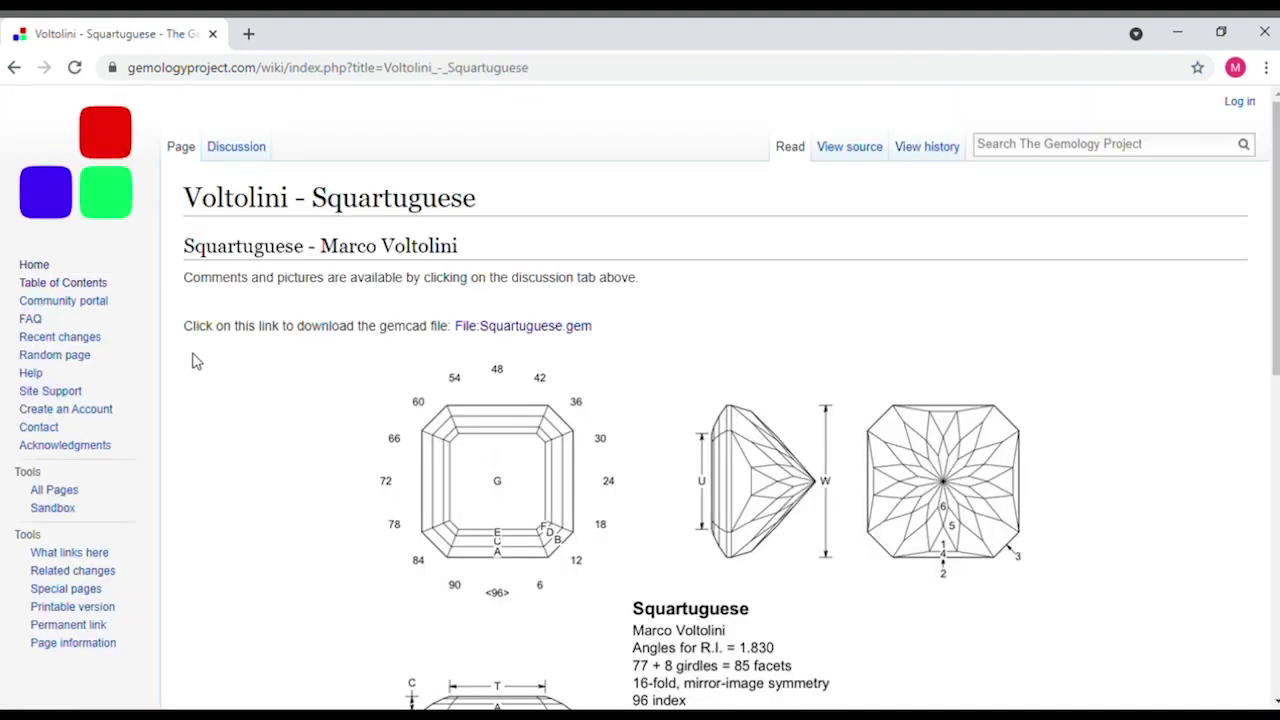
scroll(368, 438, "down", 7)
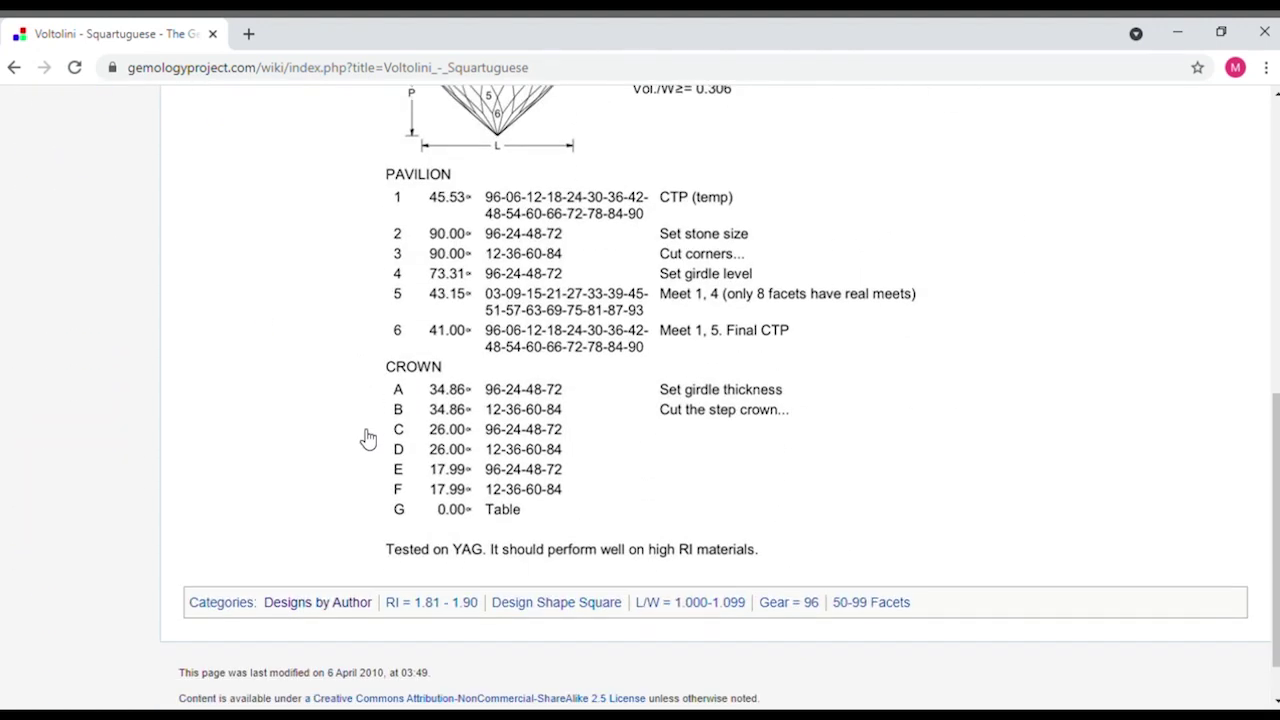
scroll(368, 438, "up", 5)
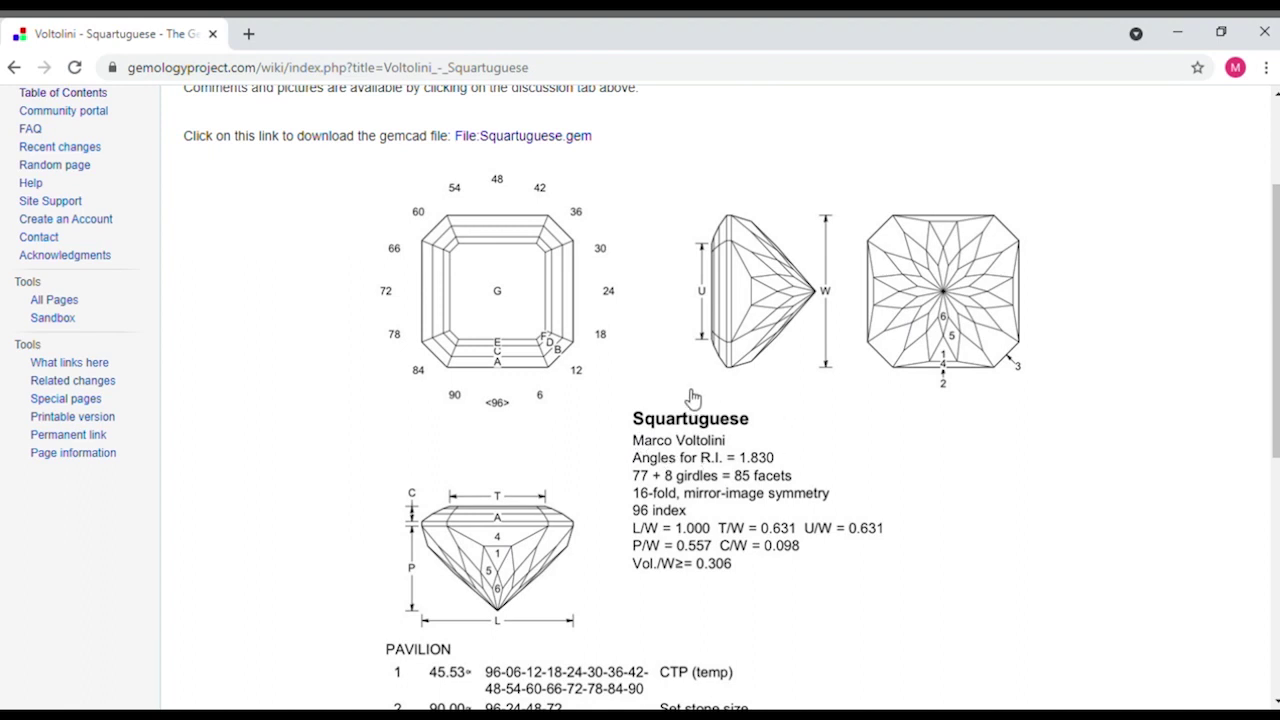
scroll(581, 487, "up", 2)
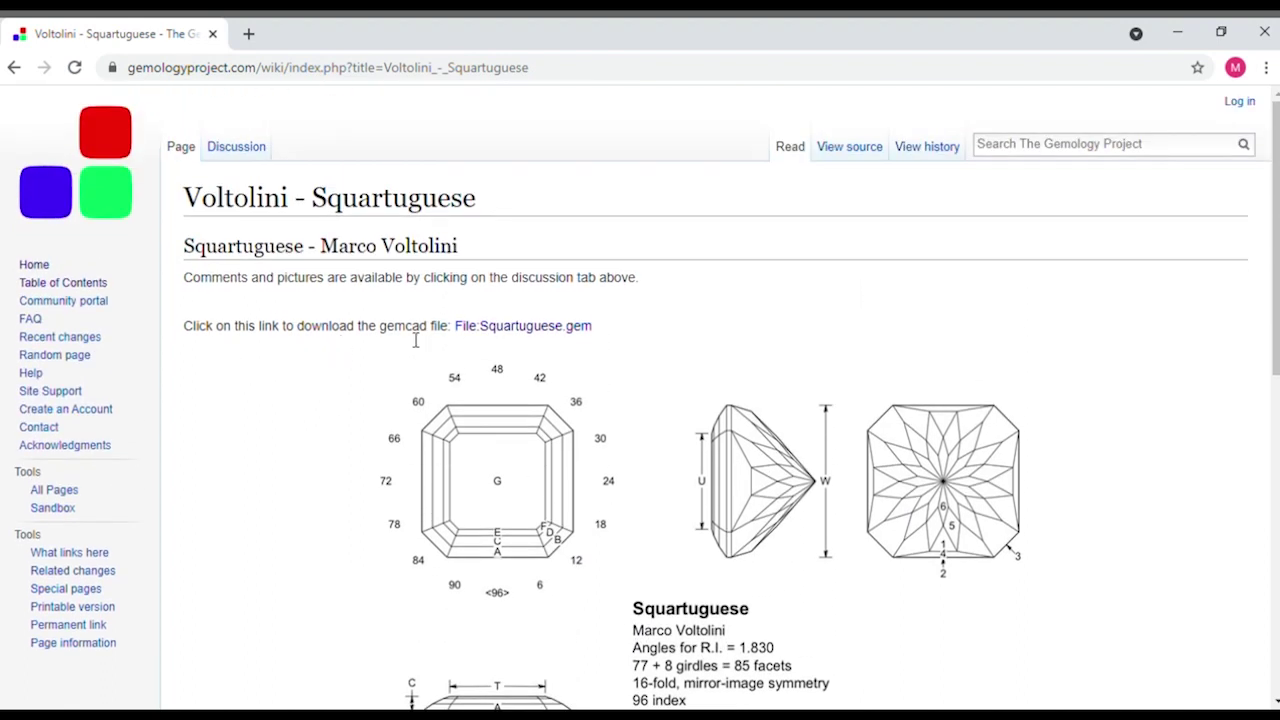
left_click(520, 335)
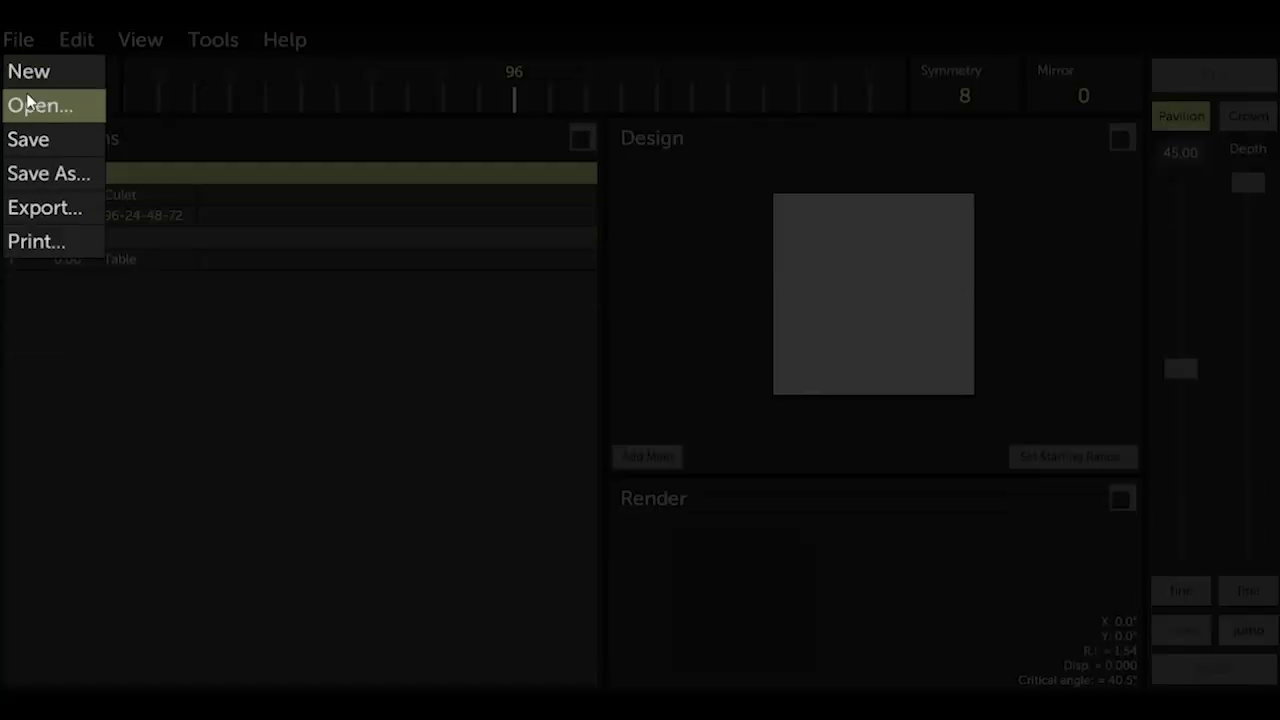
Step: Open Squartuguese.gem from the Designs folder in the Select a gem design dialog
left_click(30, 103)
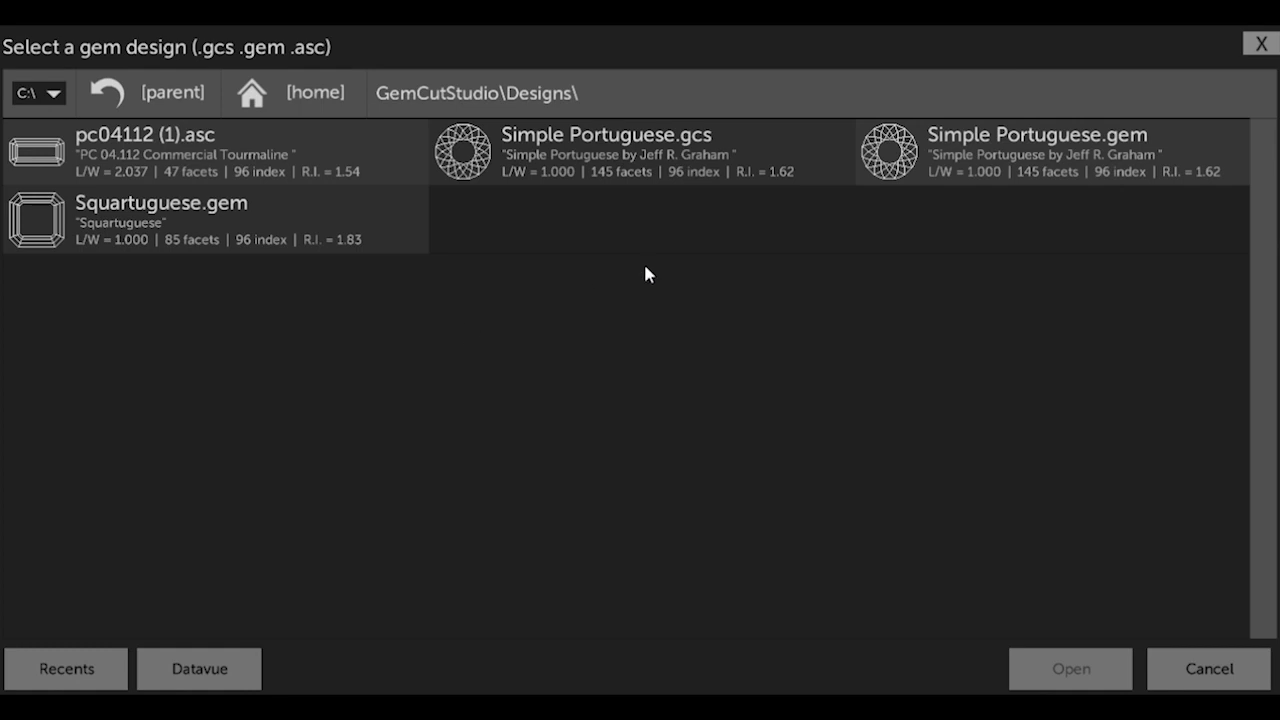
double_click(88, 234)
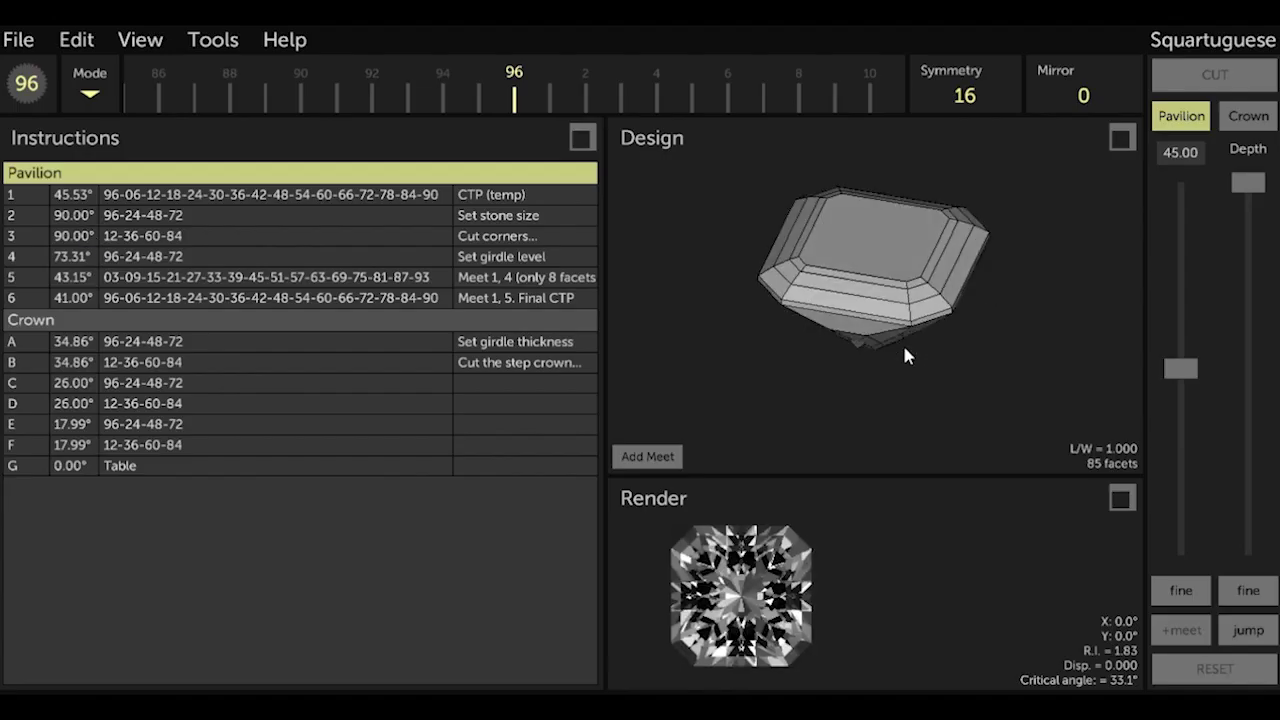